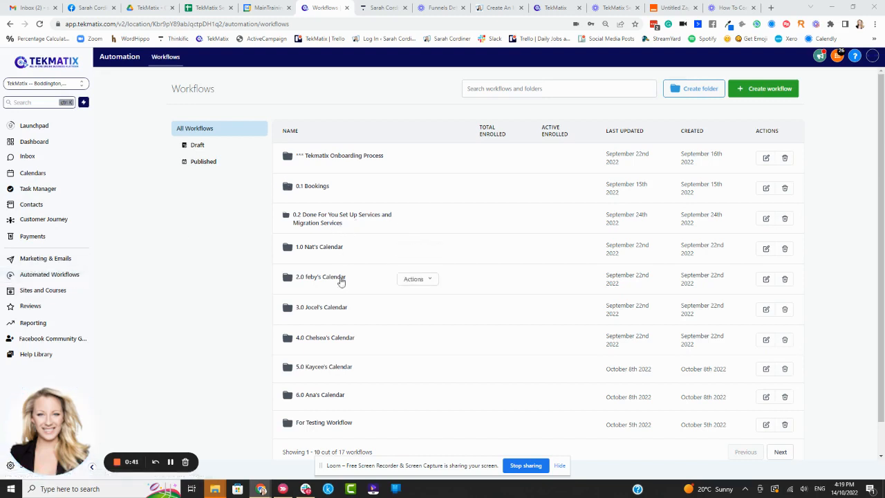
Open the '0.2 Done For You Set Up Services And Migration Services' workflow folder.
left_click(336, 220)
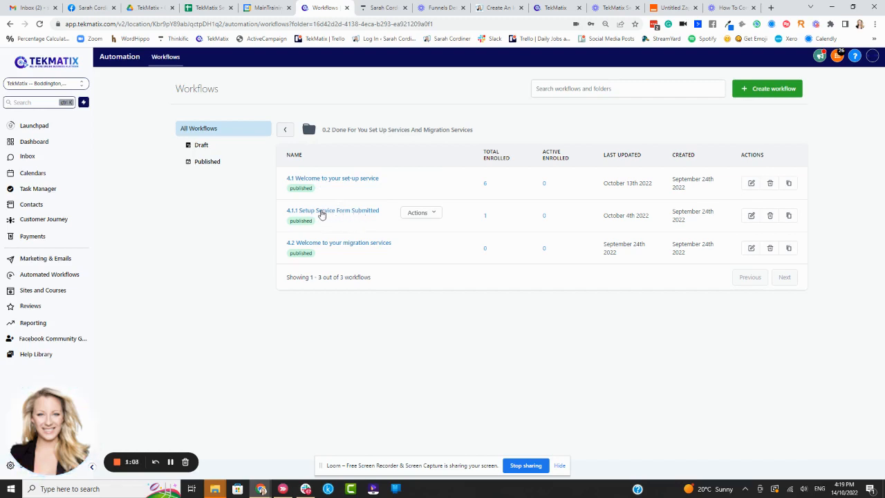
Open the 4.2 Welcome to your migration services workflow and delete its Wait 2 Mins step.
left_click(342, 245)
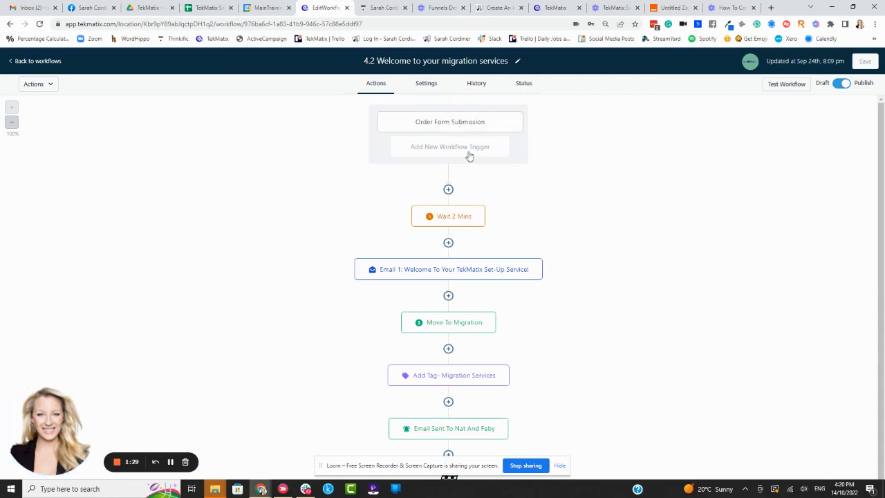
mouse_move(441, 222)
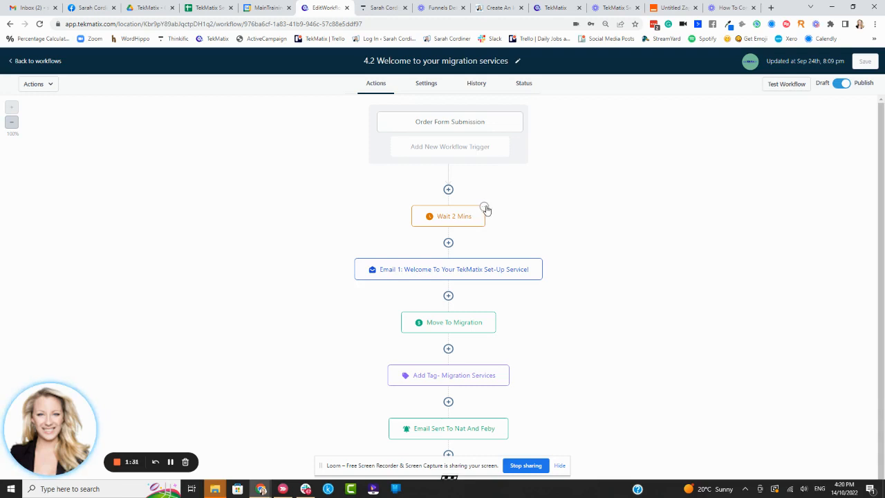
left_click(484, 207)
mouse_move(508, 282)
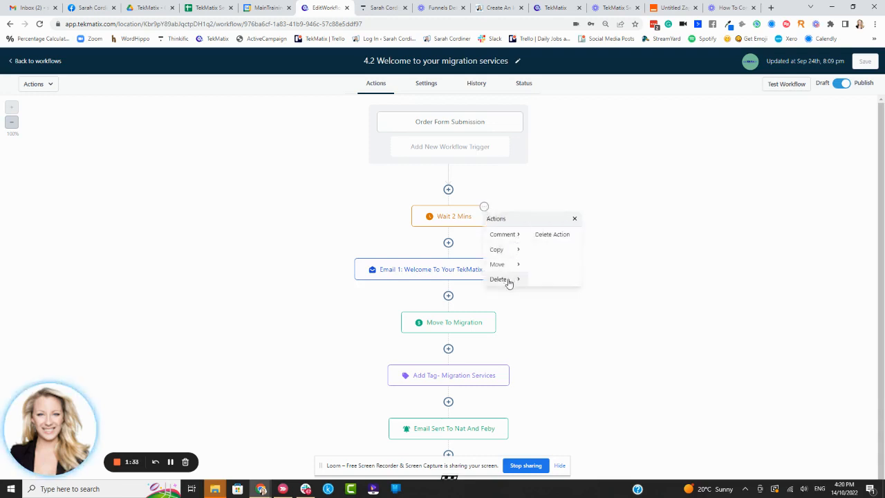
left_click(557, 238)
left_click(514, 297)
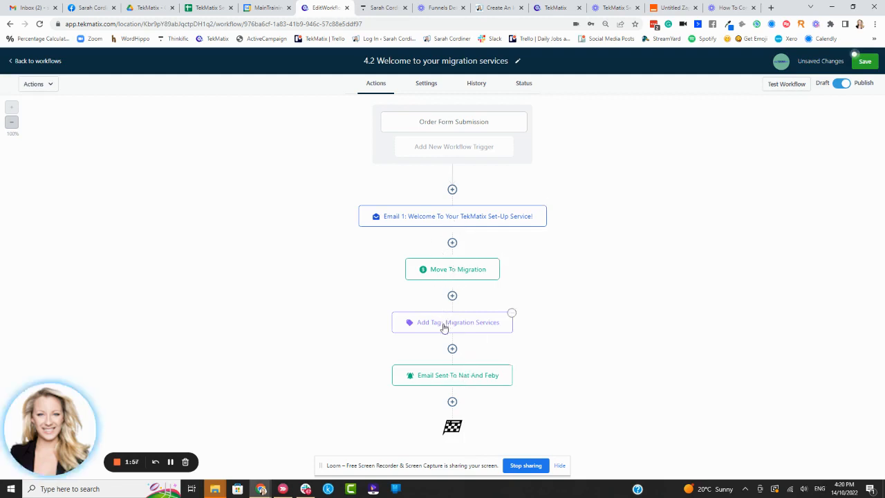
Clear a stray text selection and open the internal notification email step's settings.
left_click_drag(449, 325, 449, 216)
left_click(557, 324)
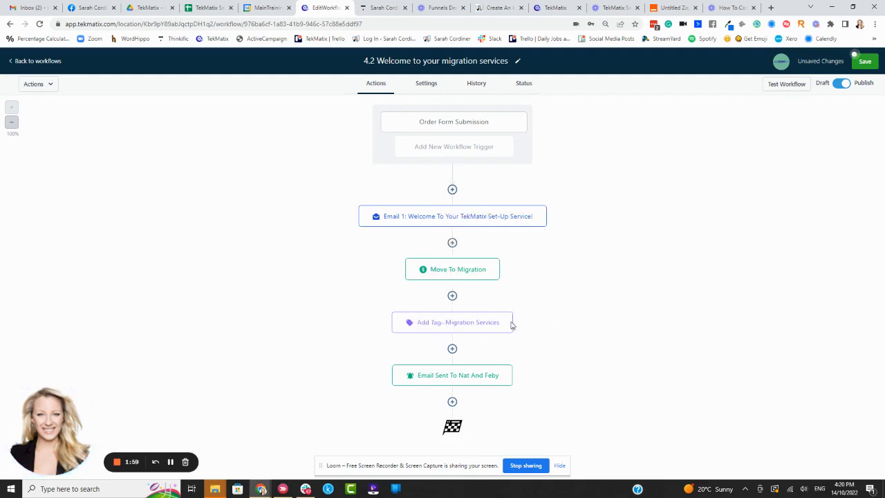
left_click_drag(511, 311, 541, 205)
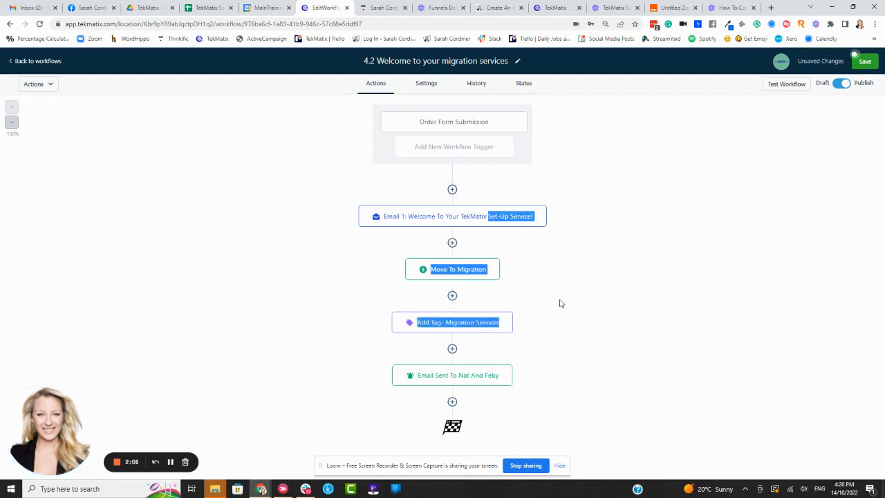
left_click(539, 325)
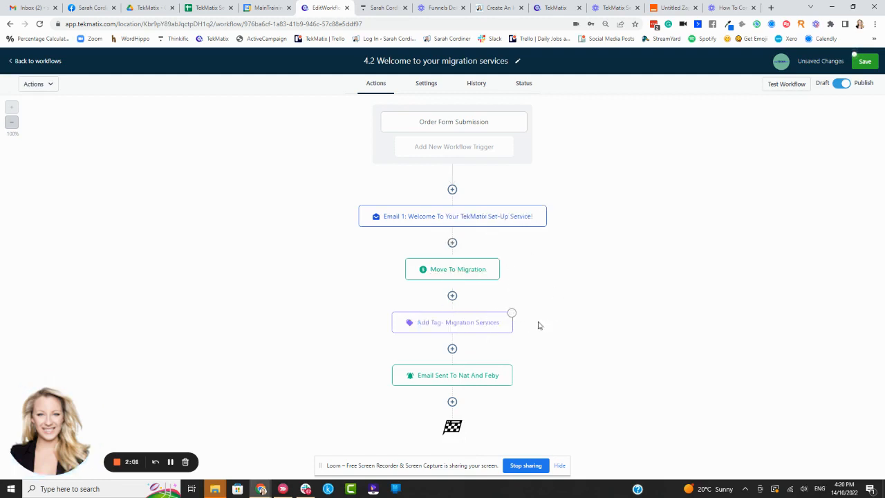
left_click(456, 376)
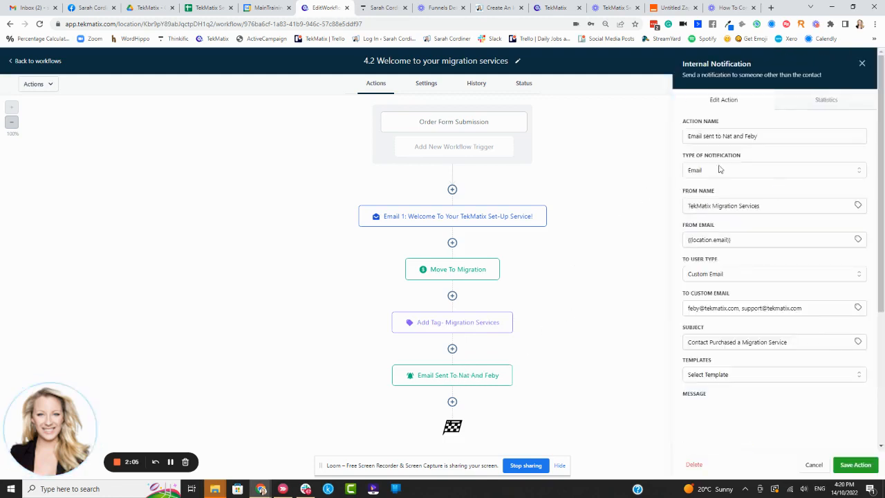
Replace the message's first line with a greeting to the team member.
scroll(774, 247, "down", 5)
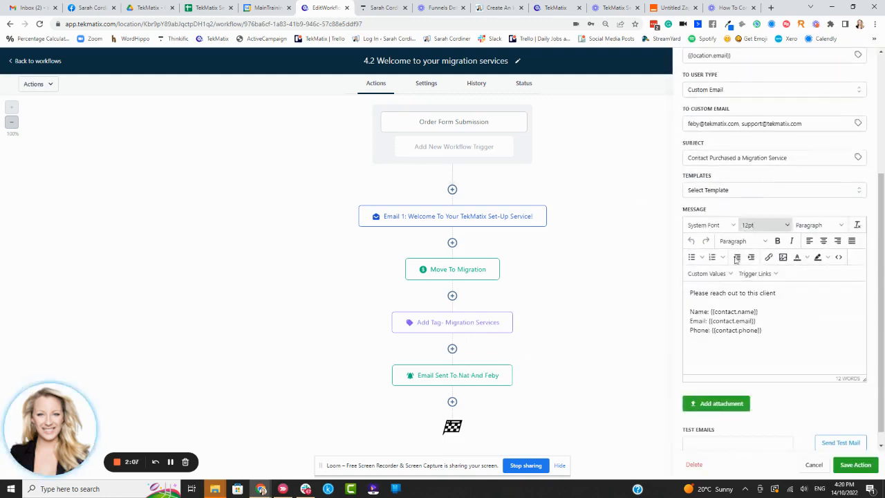
left_click(788, 291)
type("AS THEY")
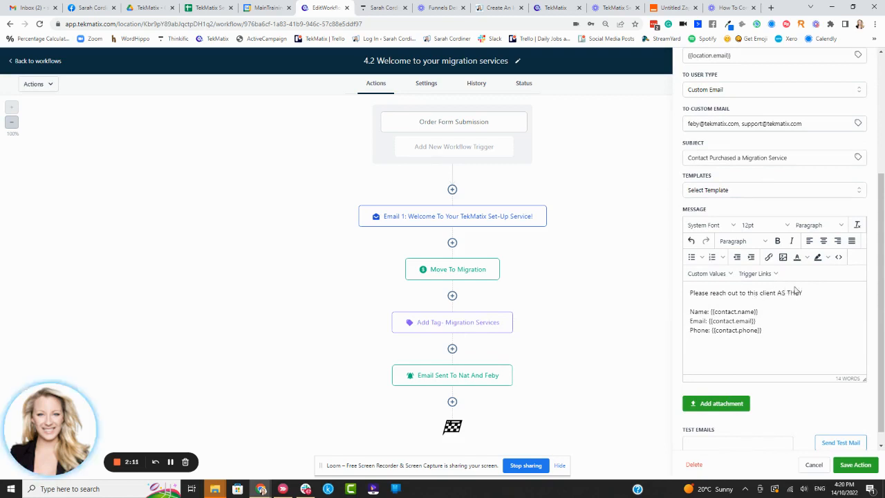
left_click_drag(801, 292, 681, 296)
key("BackSpace")
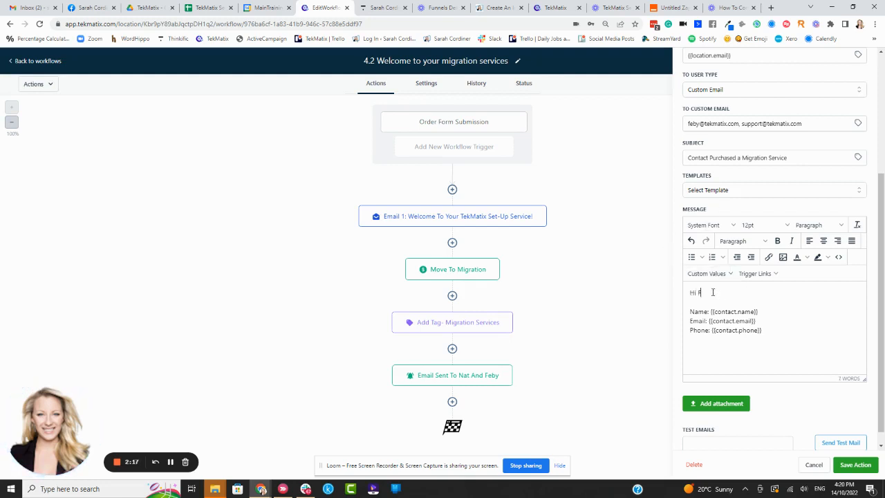
type("Feby")
key("Return")
key("Return")
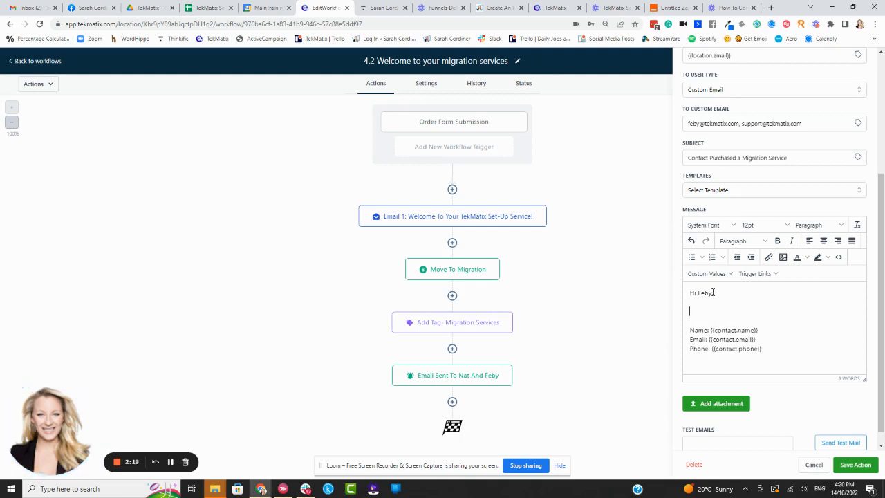
Write 'This client has submitted a form for the migration service. Please send an invoice from Xero'.
type("This client h")
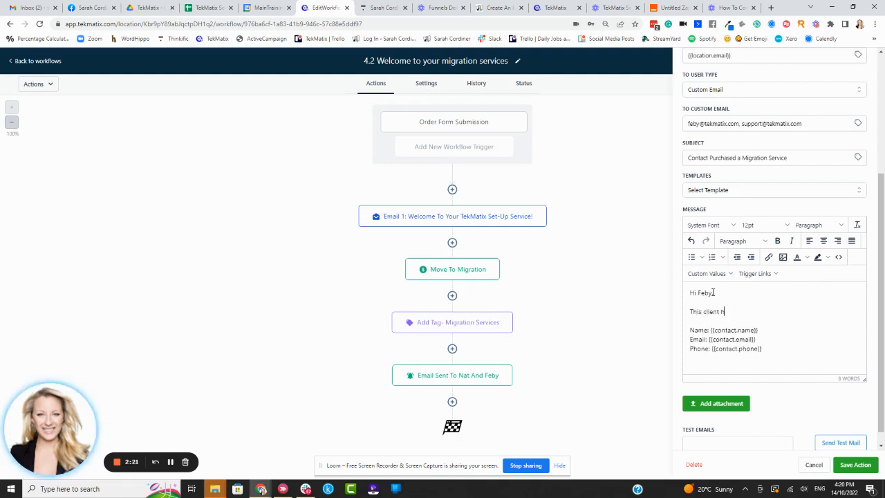
type("as purchased")
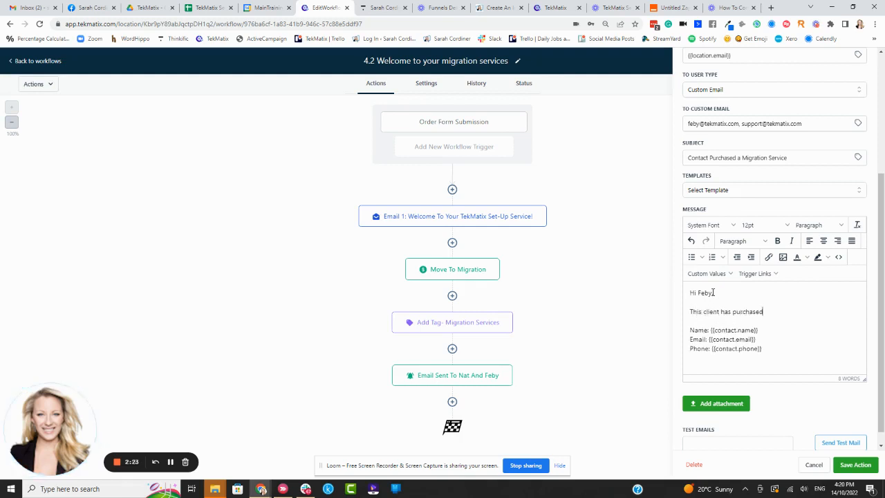
key("BackSpace")
key("BackSpace")
key("BackSpace")
key("BackSpace")
key("BackSpace")
key("BackSpace")
key("BackSpace")
key("BackSpace")
key("BackSpace")
key("BackSpace")
key("BackSpace")
key("BackSpace")
key("BackSpace")
key("BackSpace")
key("BackSpace")
type("submitted a form for the migration service")
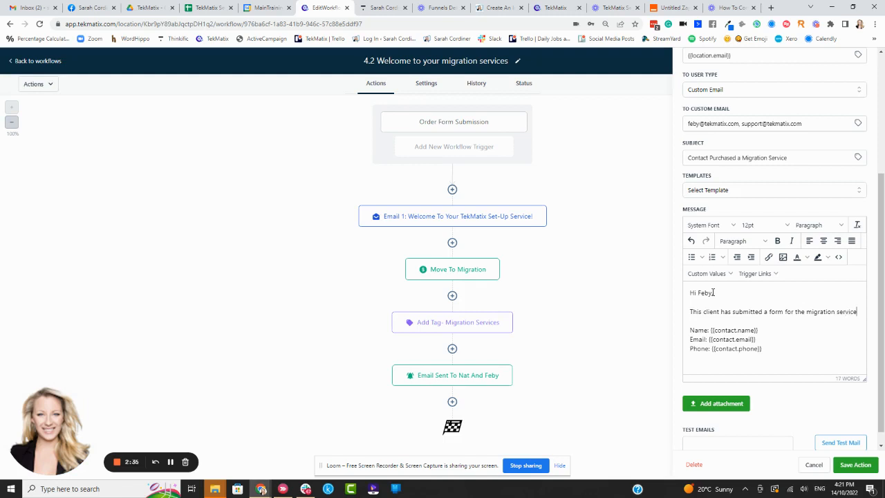
type(".")
key("Return")
type("Pleaes send a")
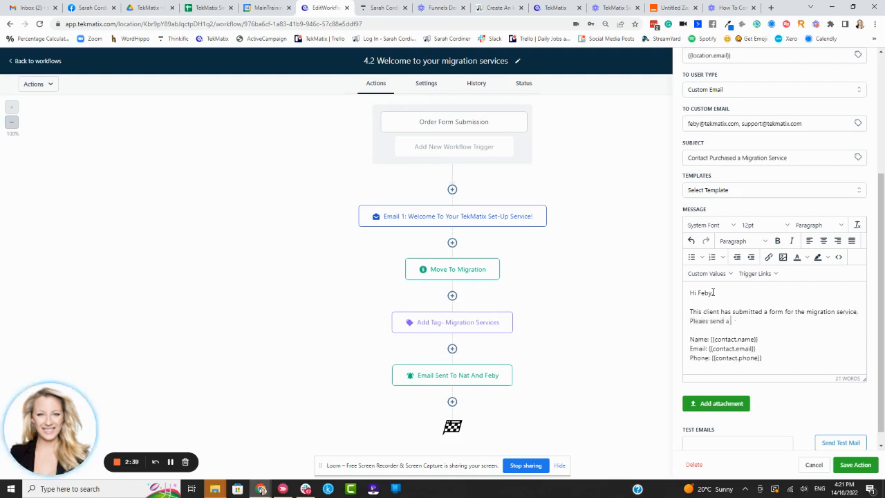
type(" inv")
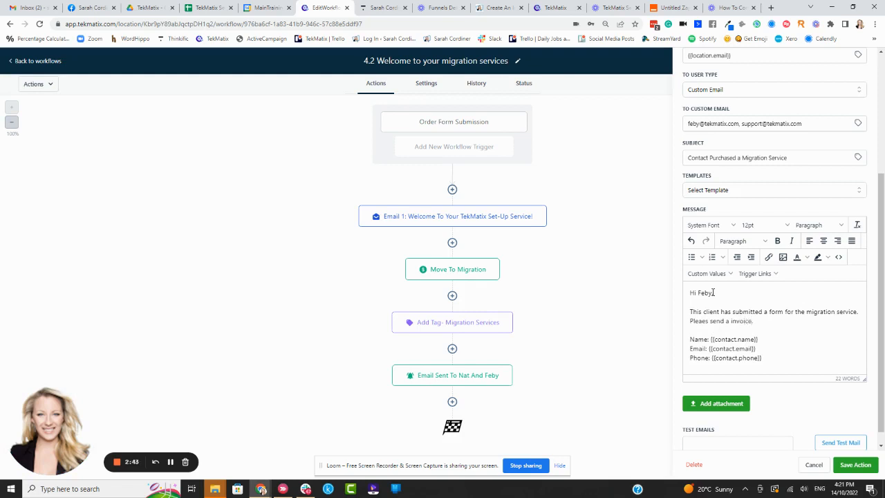
type("oice from Xero")
Place the caret after the Xero sentence and bring up the Loom video share page.
scroll(742, 152, "up", 3)
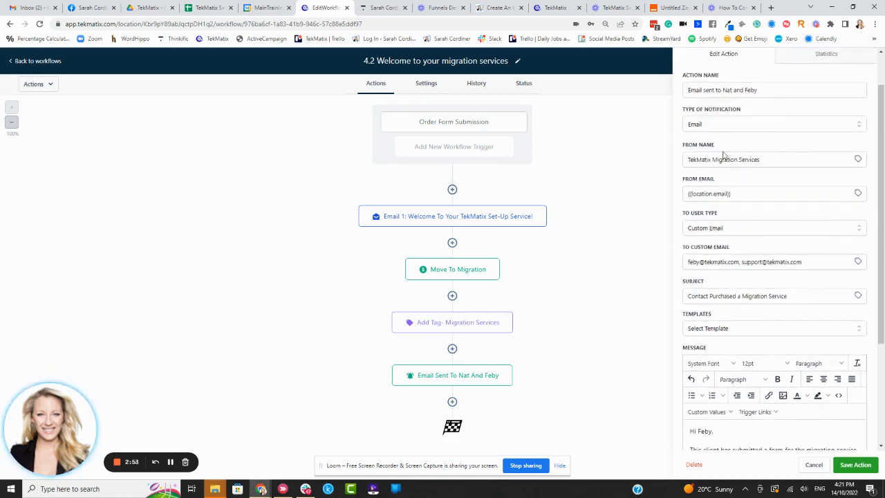
scroll(726, 159, "down", 3)
left_click(784, 321)
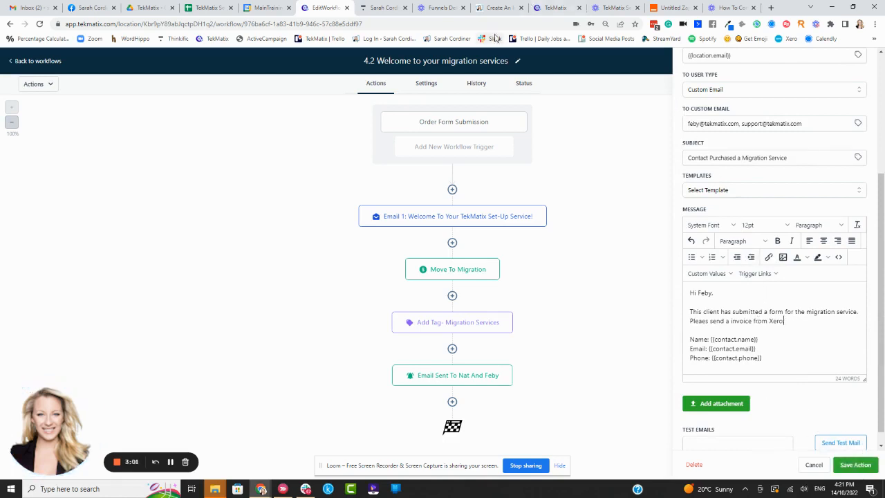
left_click(607, 10)
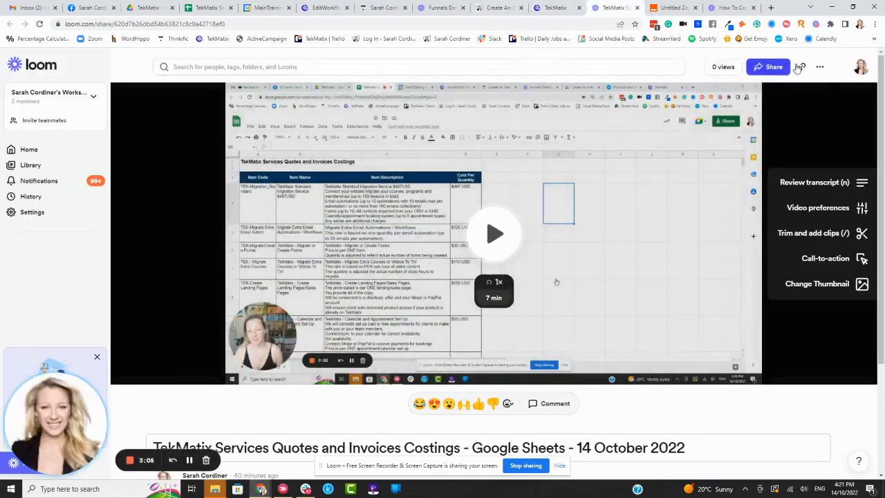
Copy the Loom video's share link and return to the workflow editor.
left_click(801, 67)
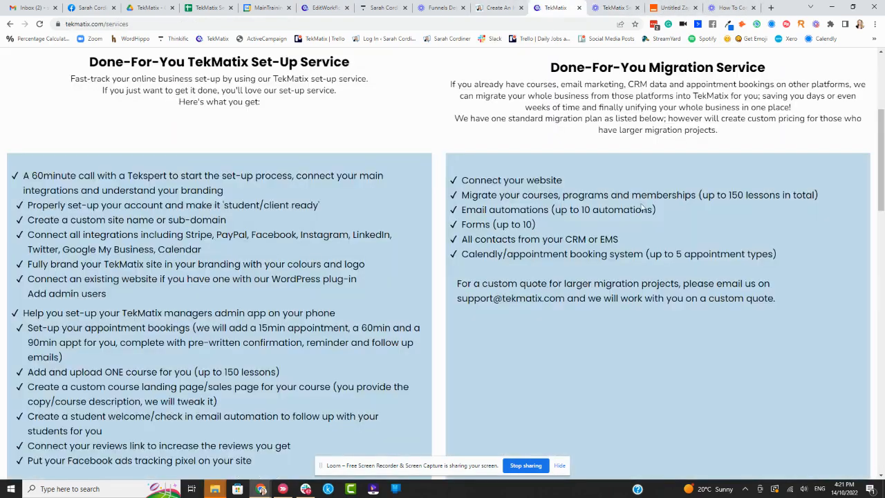
left_click(555, 8)
left_click(438, 8)
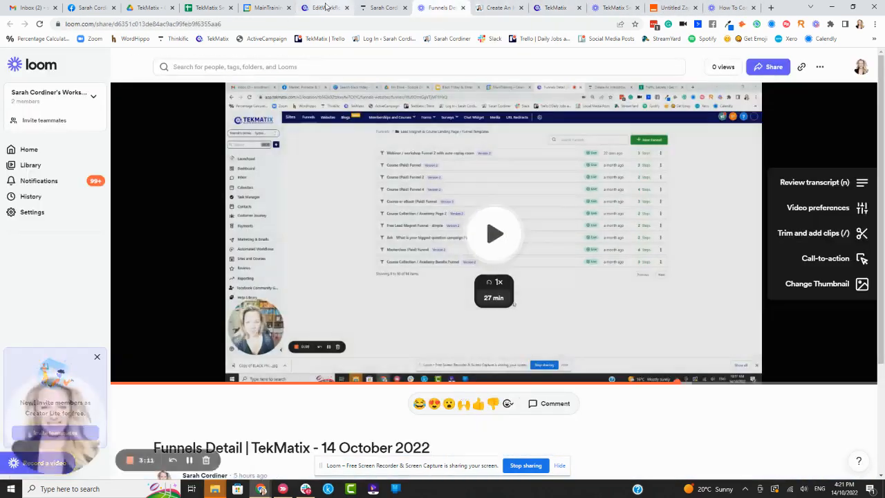
left_click(324, 8)
Add an instructions line with the pasted Loom link below the Xero request and save the email step.
left_click(793, 323)
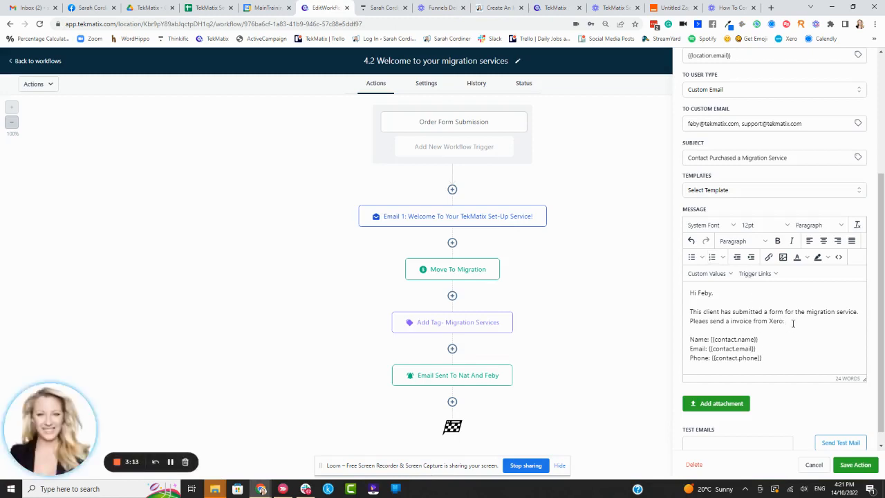
key("Return")
type("Here are the instructions:")
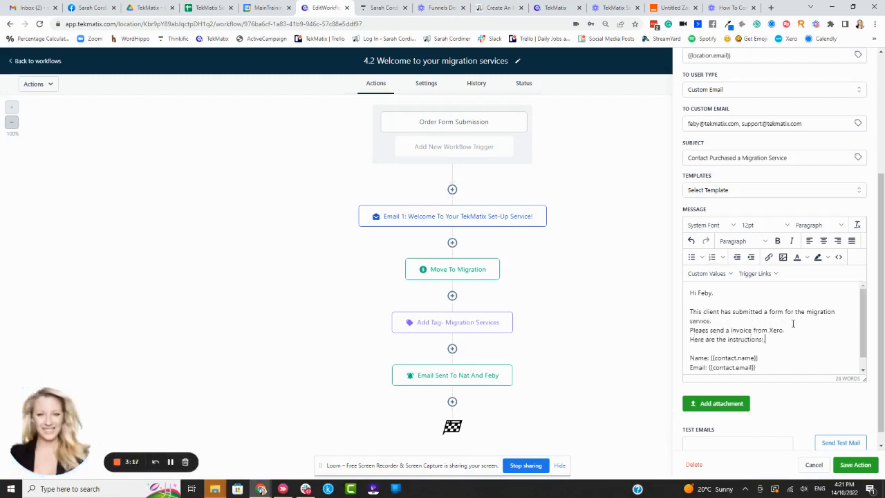
scroll(764, 330, "down", 1)
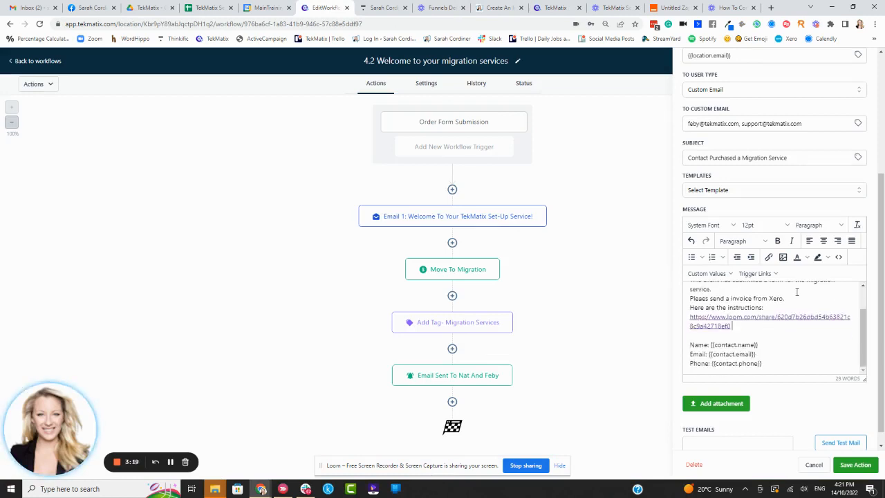
key("Return")
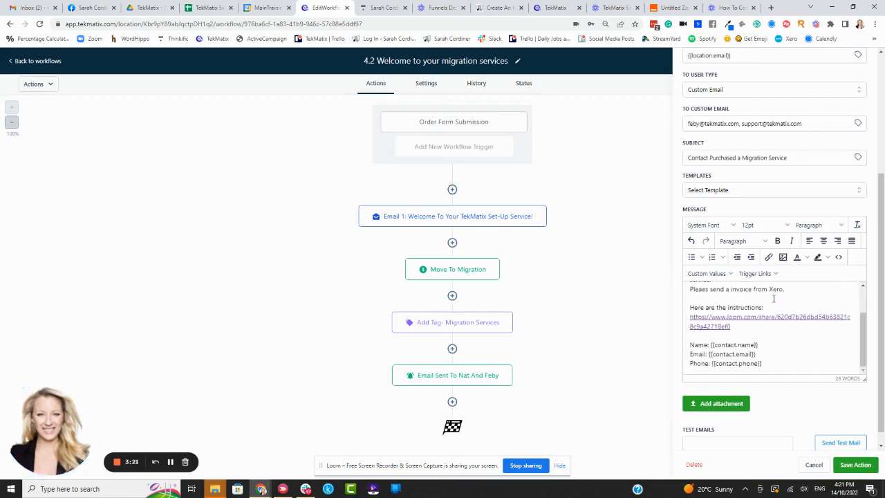
left_click(855, 465)
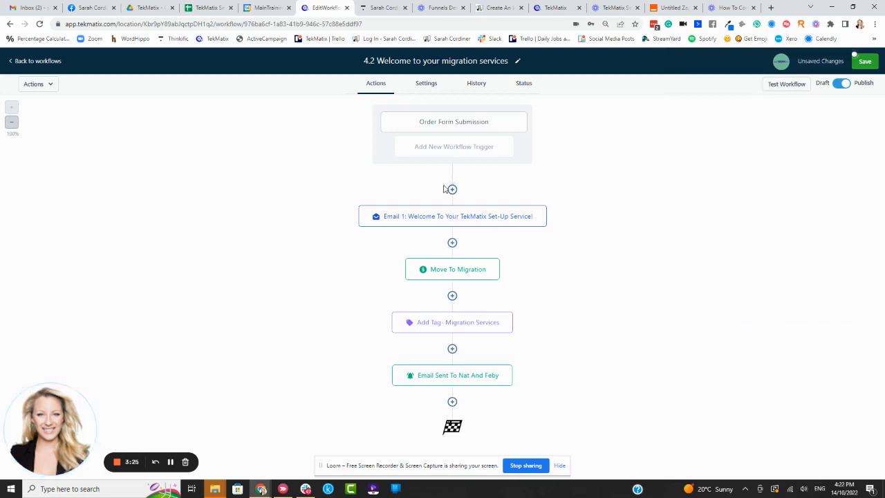
Insert an Add Task step after the welcome email titled 'Please send an invoice for migration service'.
left_click(452, 243)
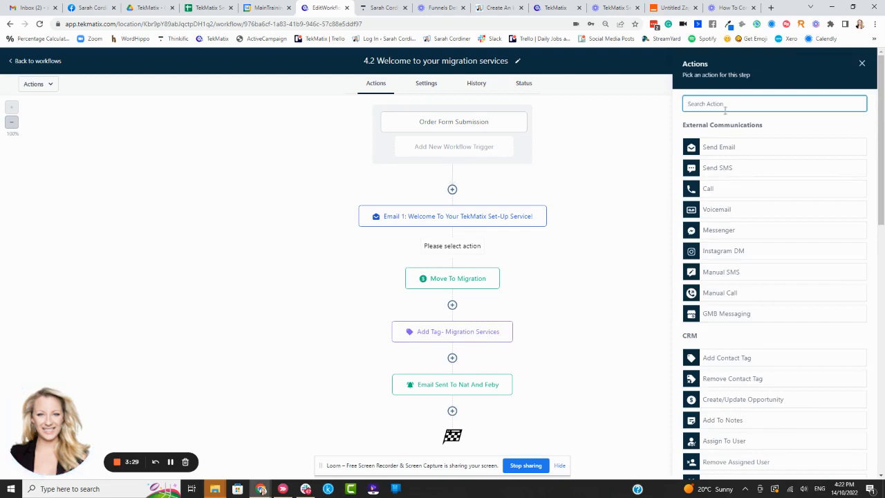
type("s")
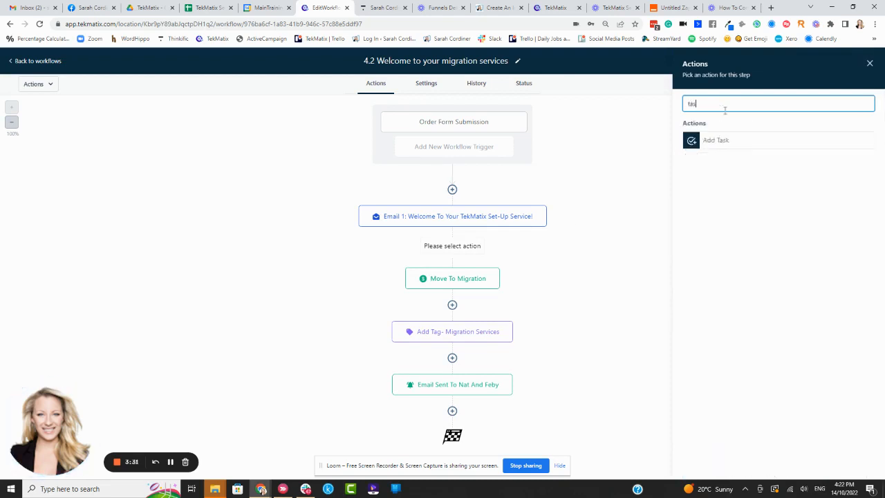
left_click(727, 142)
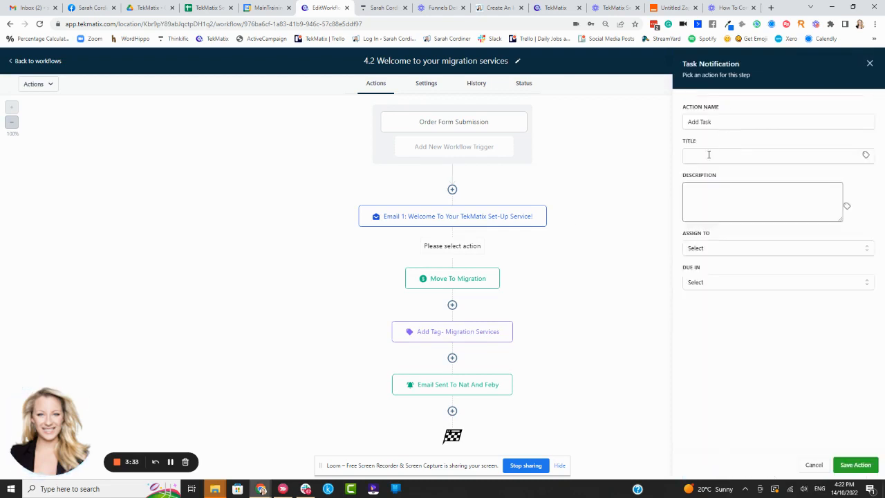
left_click(708, 156)
type("Please send an on")
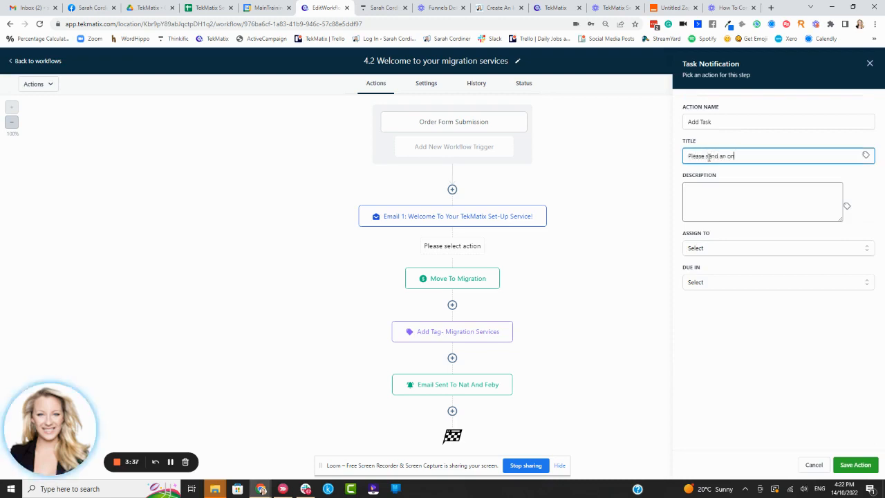
type("voice")
key("BackSpace")
key("BackSpace")
key("BackSpace")
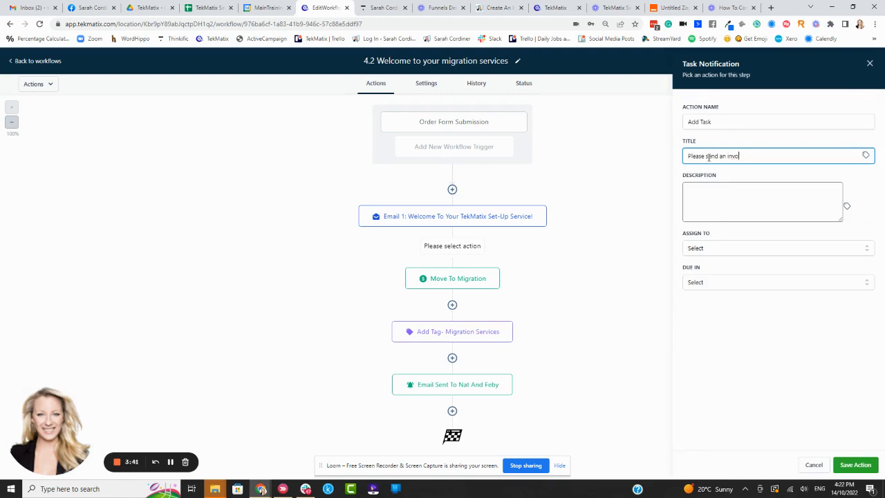
type("ce for migration service")
Give the task an invoice-request description, assign it to the billing team member, due in 1 Day, and save.
left_click(721, 204)
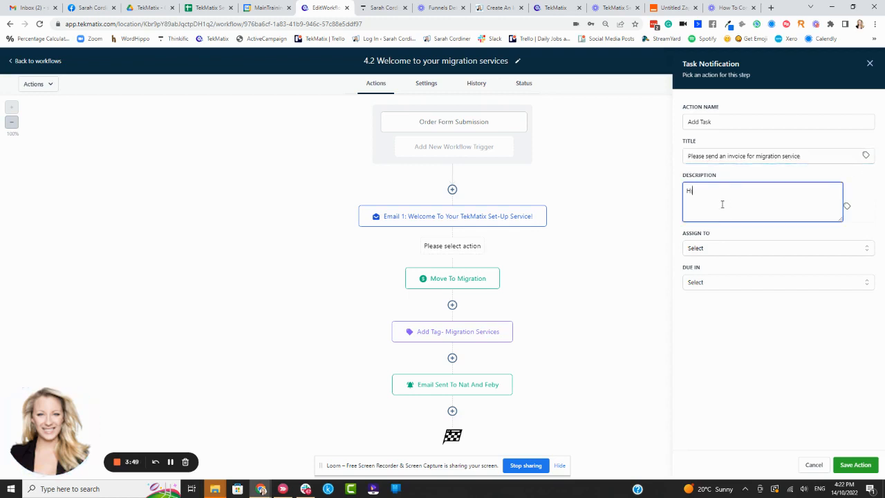
type("Hi feby, please make sure that an ")
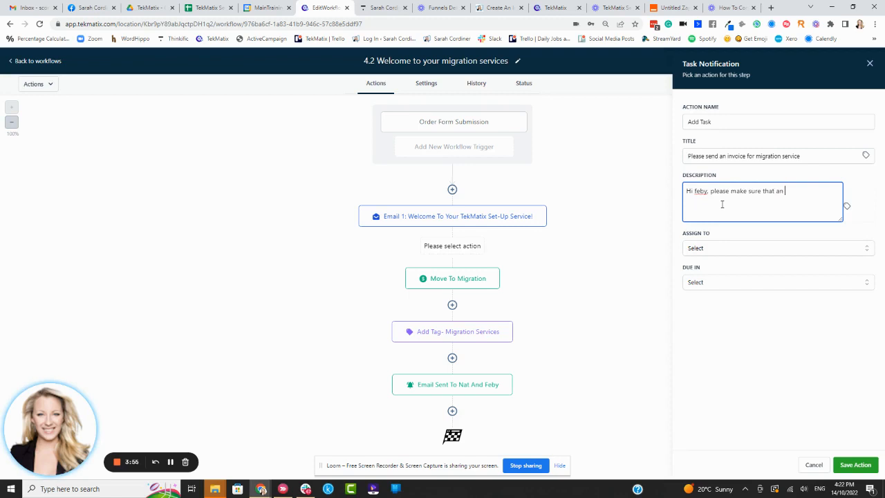
type("inoive is sent")
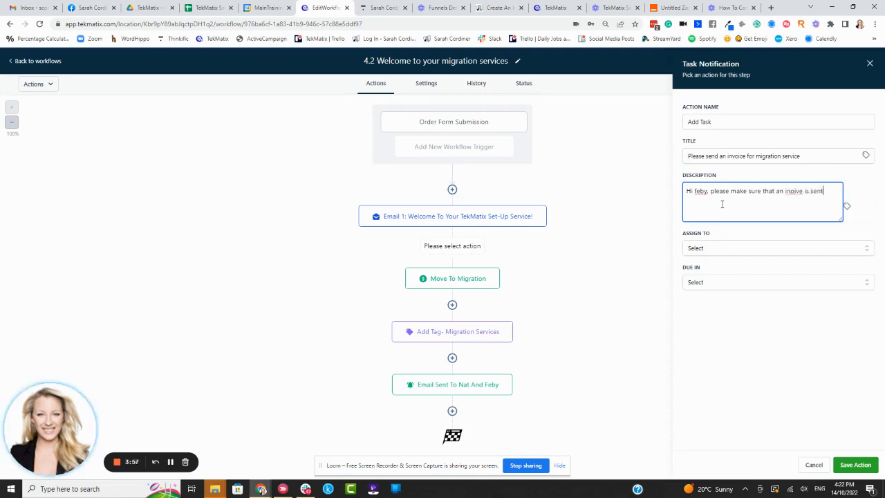
type(" asap for the custom migration servi")
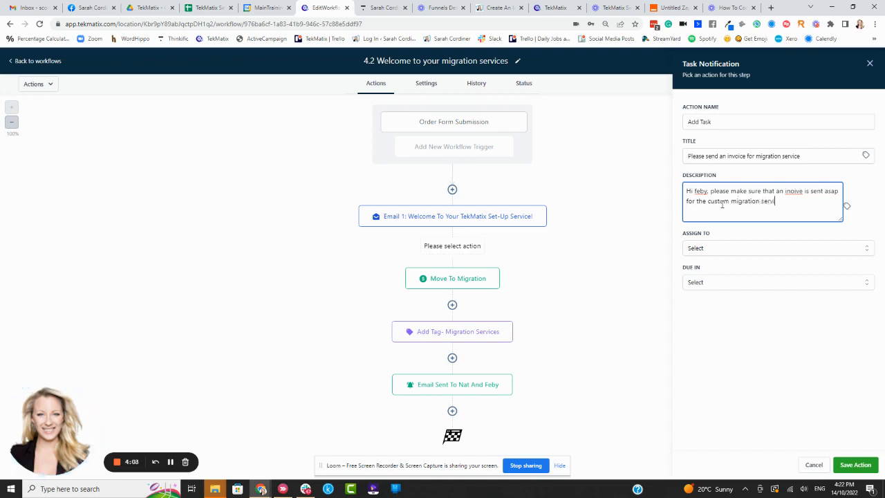
type("ces as per the ")
type("fi")
type("rm.")
left_click(711, 251)
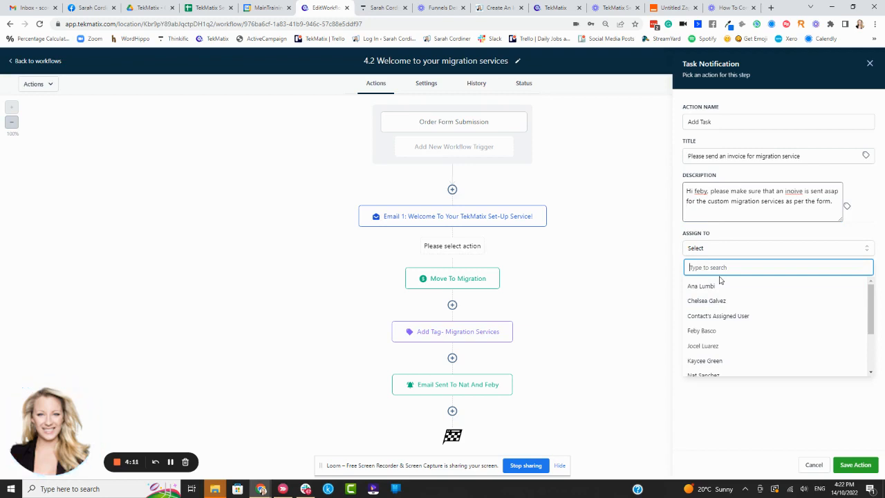
left_click(714, 330)
left_click(716, 284)
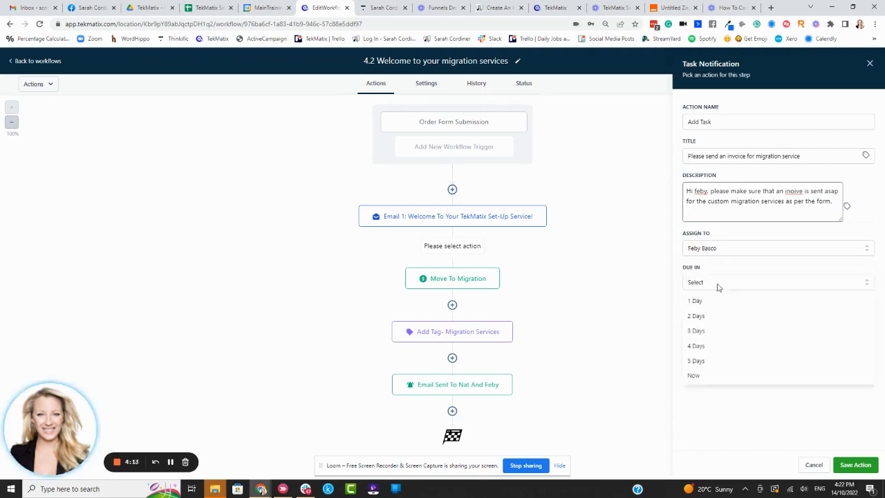
left_click(709, 302)
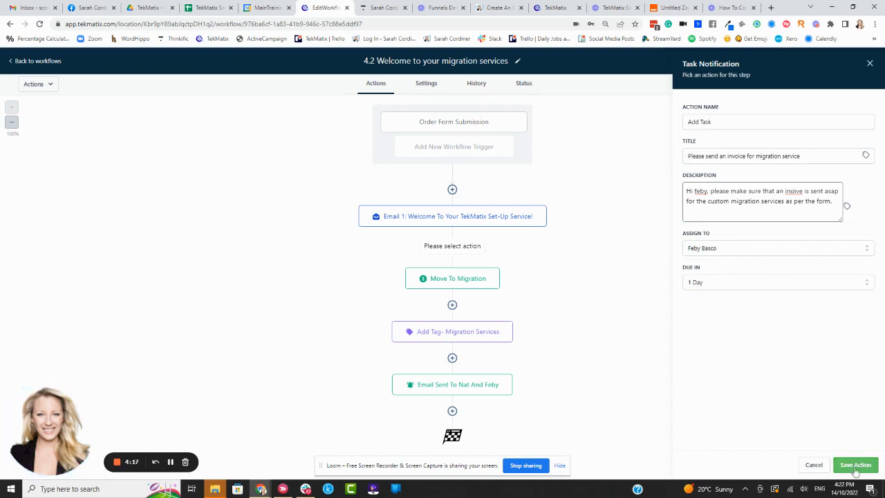
left_click(854, 465)
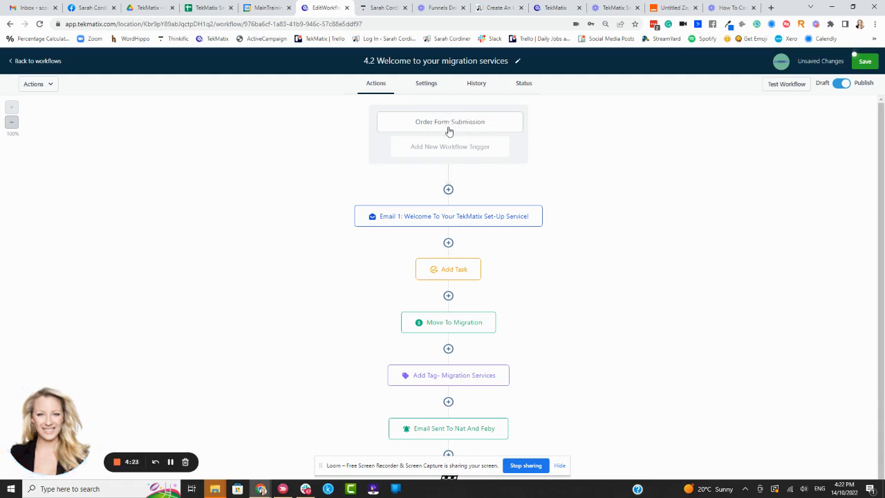
left_click(437, 219)
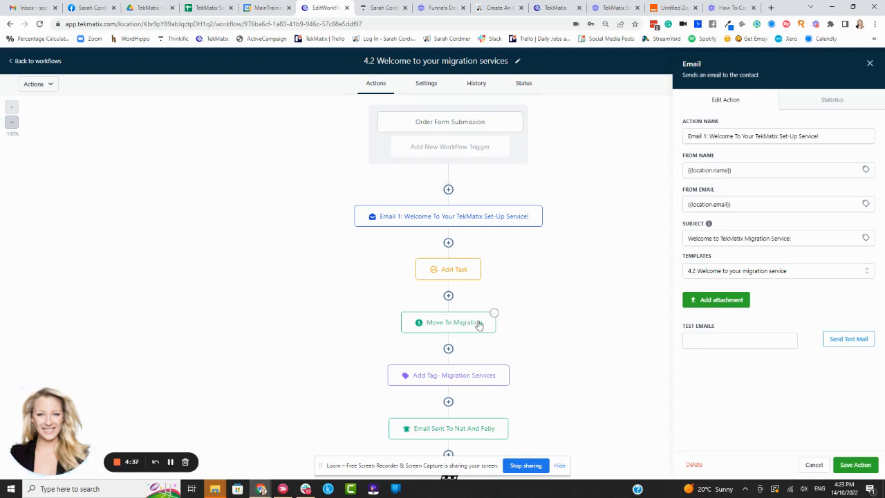
scroll(477, 322, "down", 1)
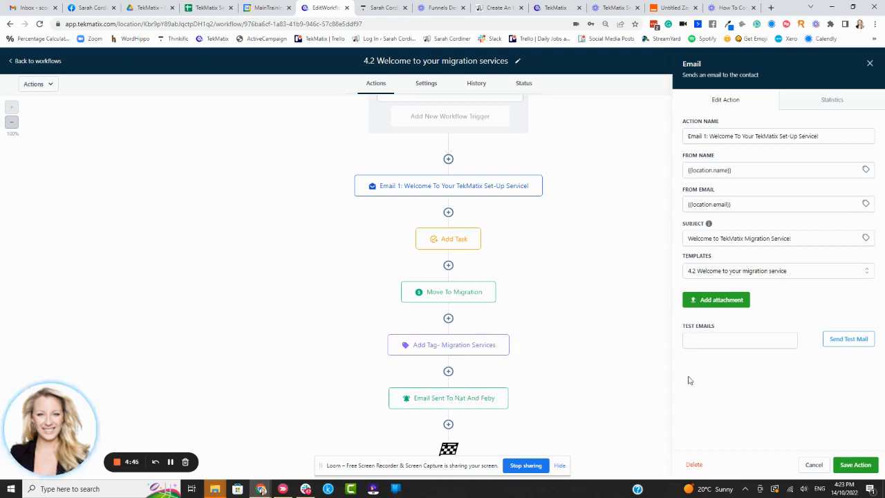
left_click(855, 464)
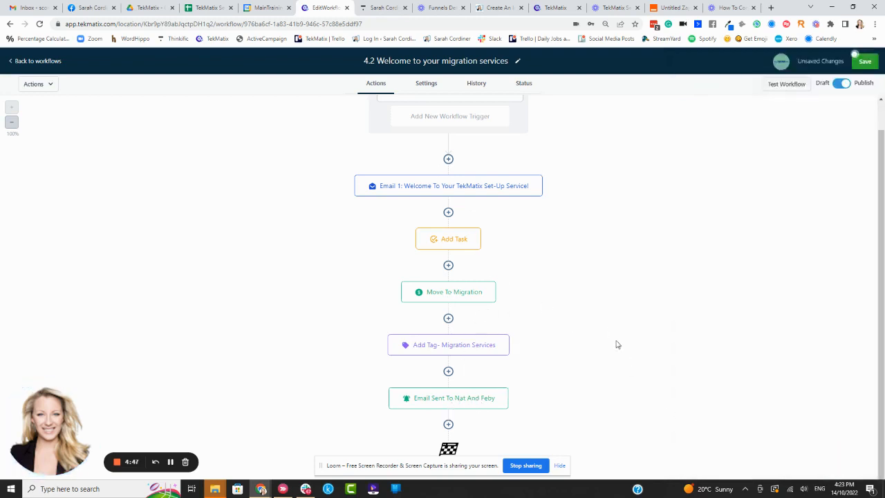
scroll(597, 293, "up", 1)
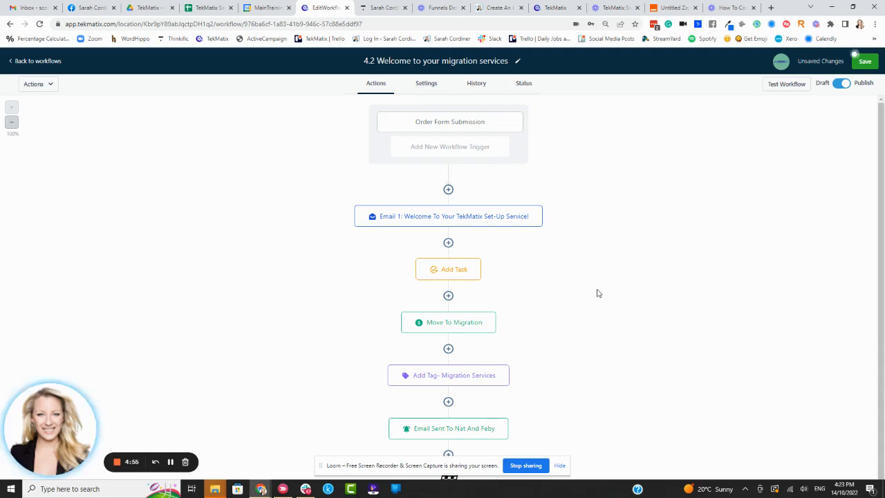
scroll(541, 258, "down", 1)
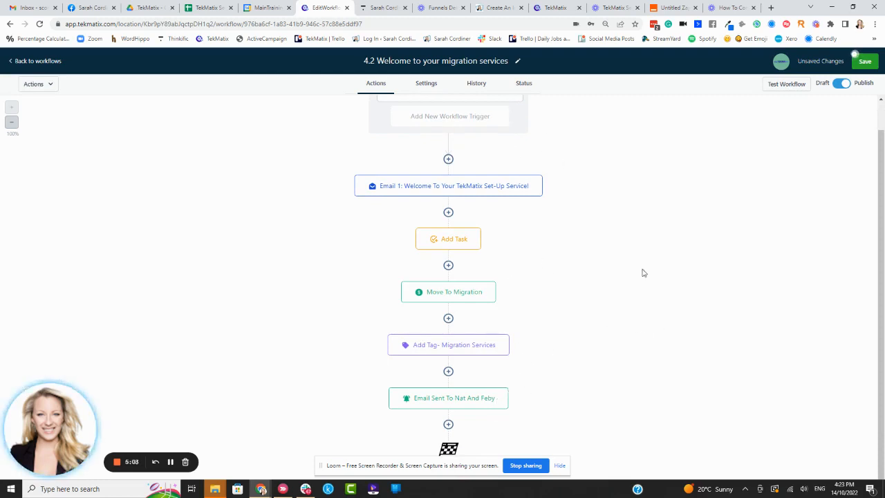
scroll(494, 273, "up", 1)
scroll(460, 239, "down", 1)
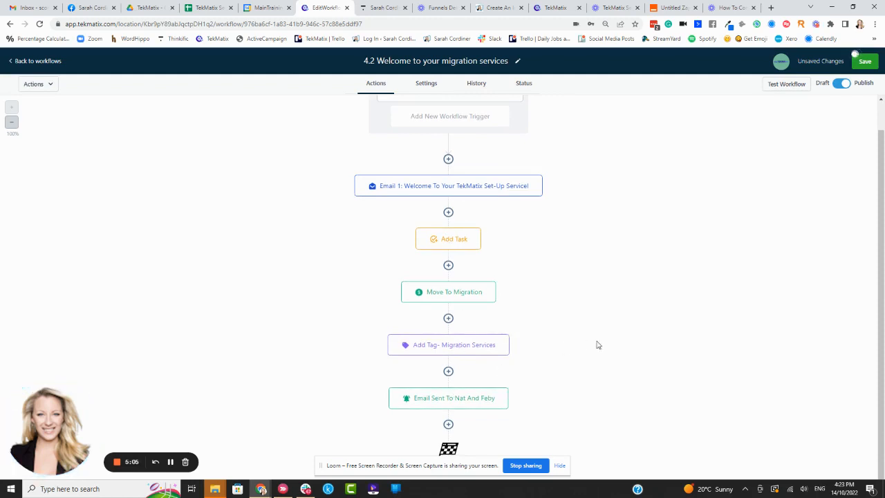
left_click(448, 425)
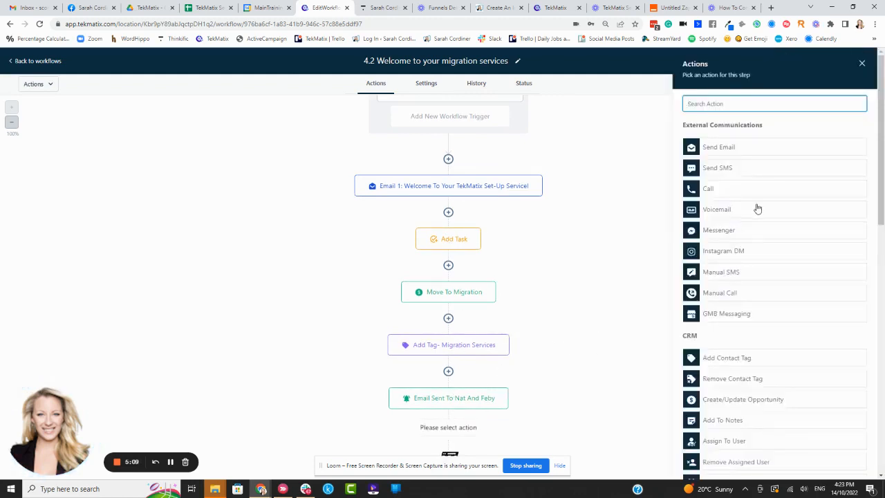
scroll(760, 294, "down", 10)
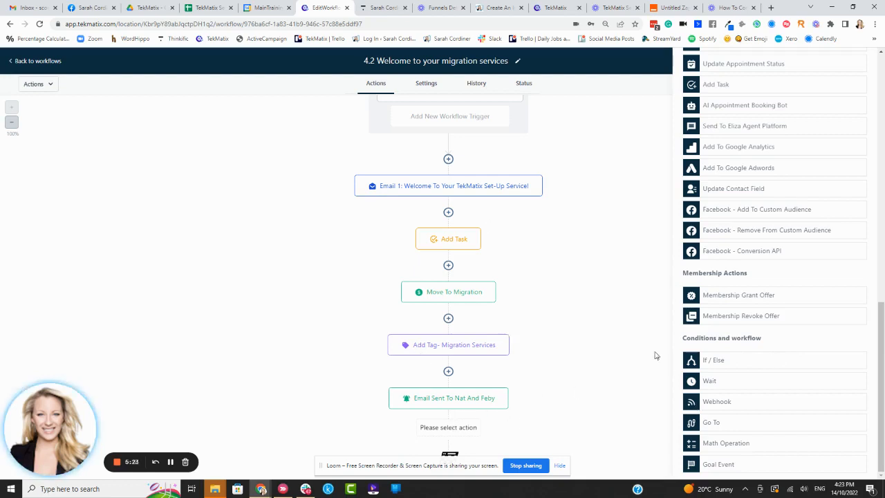
scroll(629, 238, "up", 1)
scroll(760, 160, "up", 15)
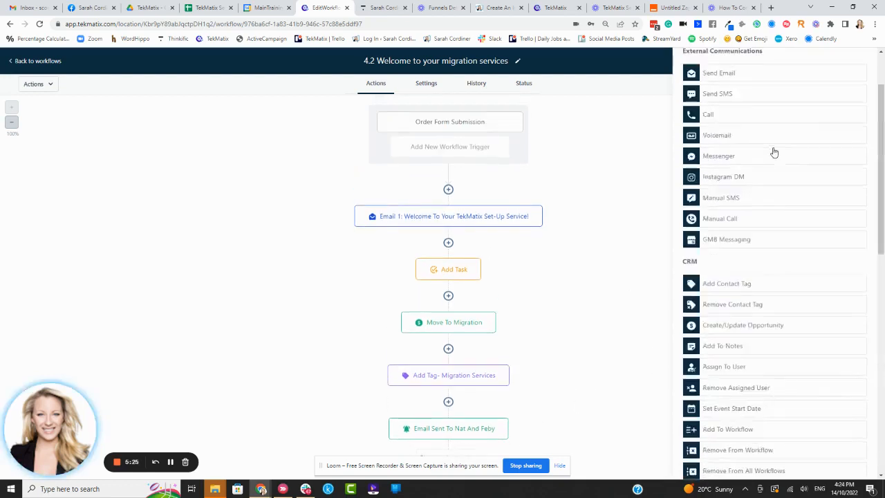
left_click(865, 66)
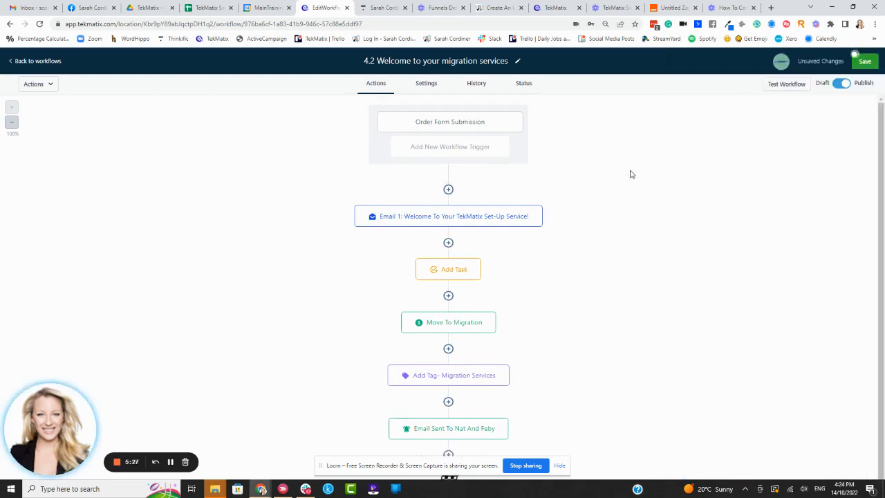
Save the 4.2 workflow and confirm all five steps are stored.
left_click(855, 59)
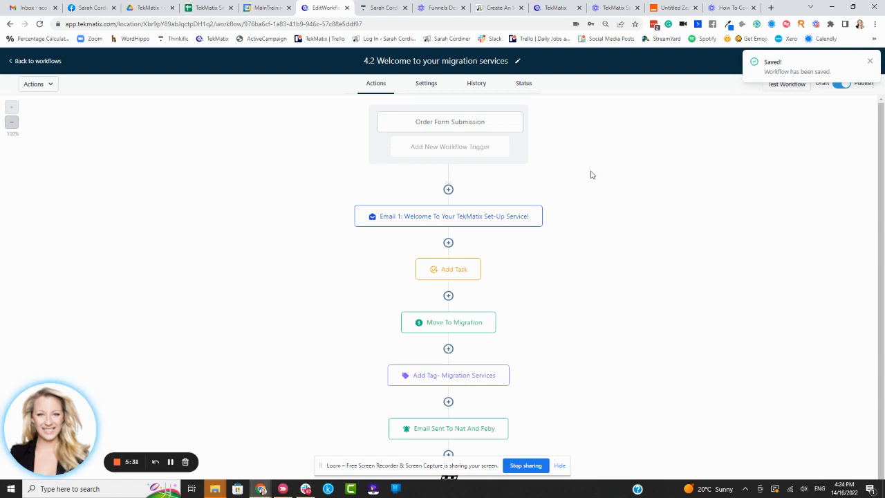
scroll(618, 210, "down", 1)
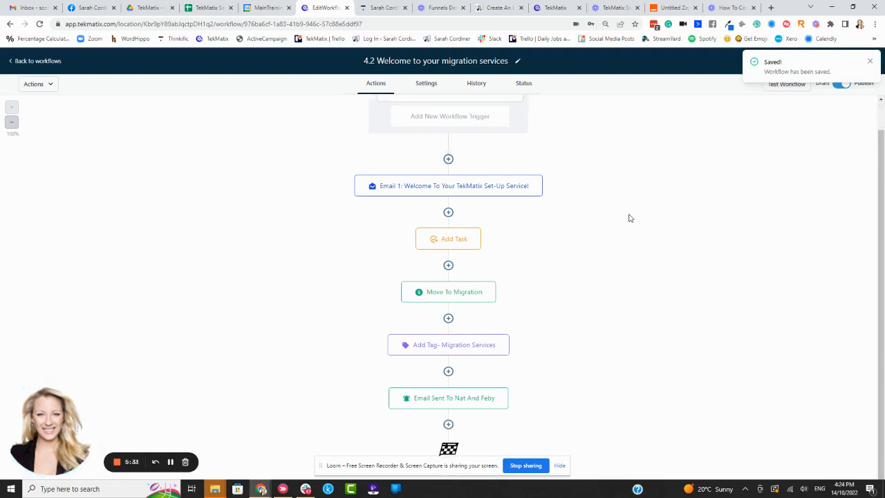
scroll(628, 217, "up", 1)
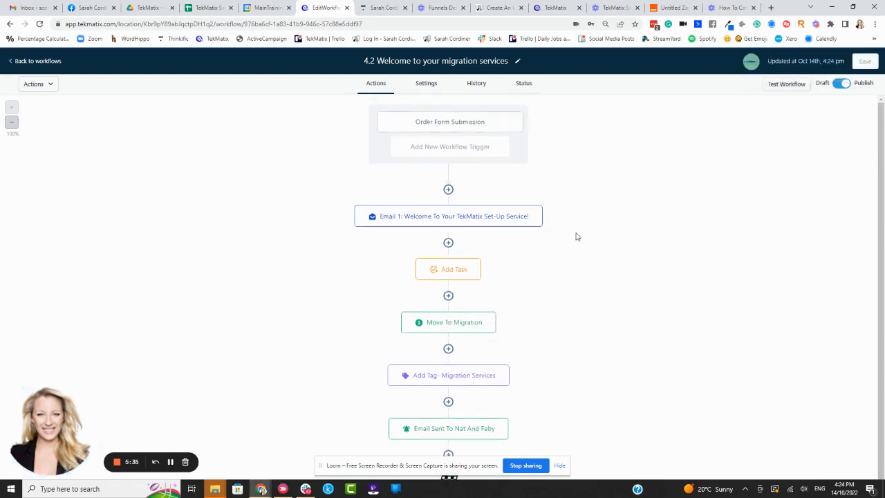